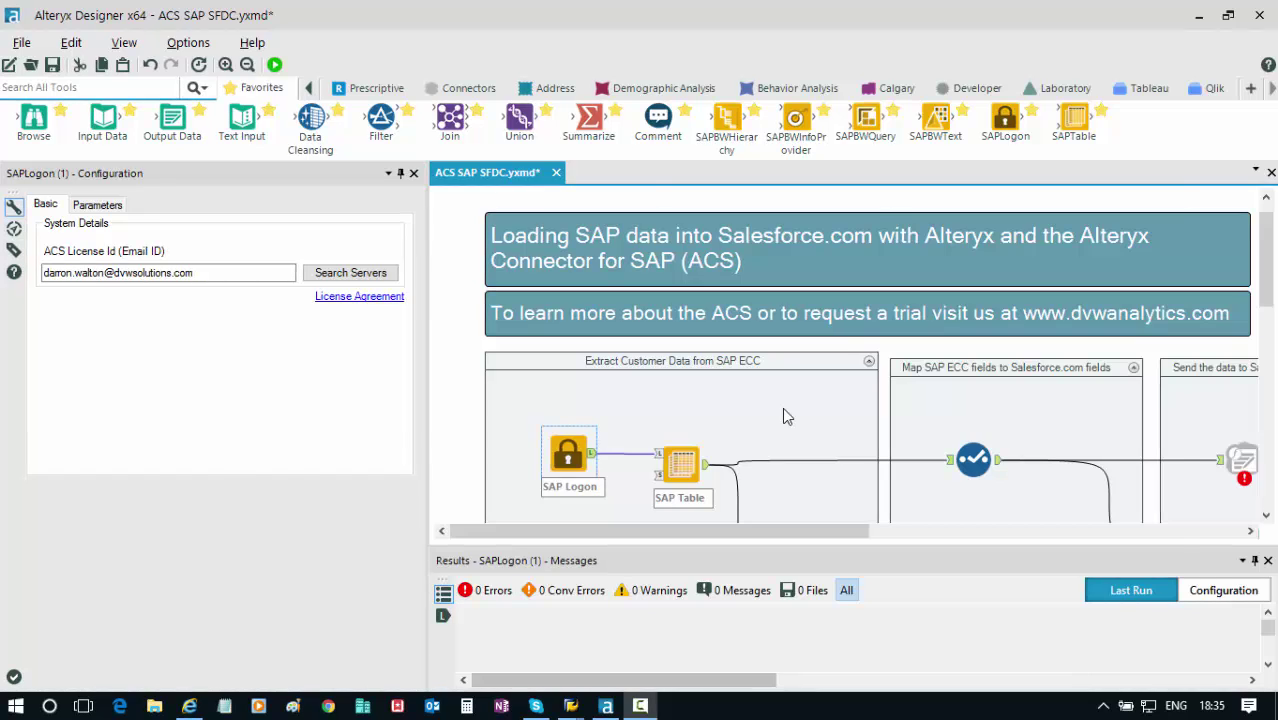
Switch to SAP GUI to view the KNA1 customer records in the Data Browser.
{"action": "key", "text": "alt+Tab"}
{"action": "key", "text": "alt+Tab"}
{"action": "key", "text": "alt+Tab"}
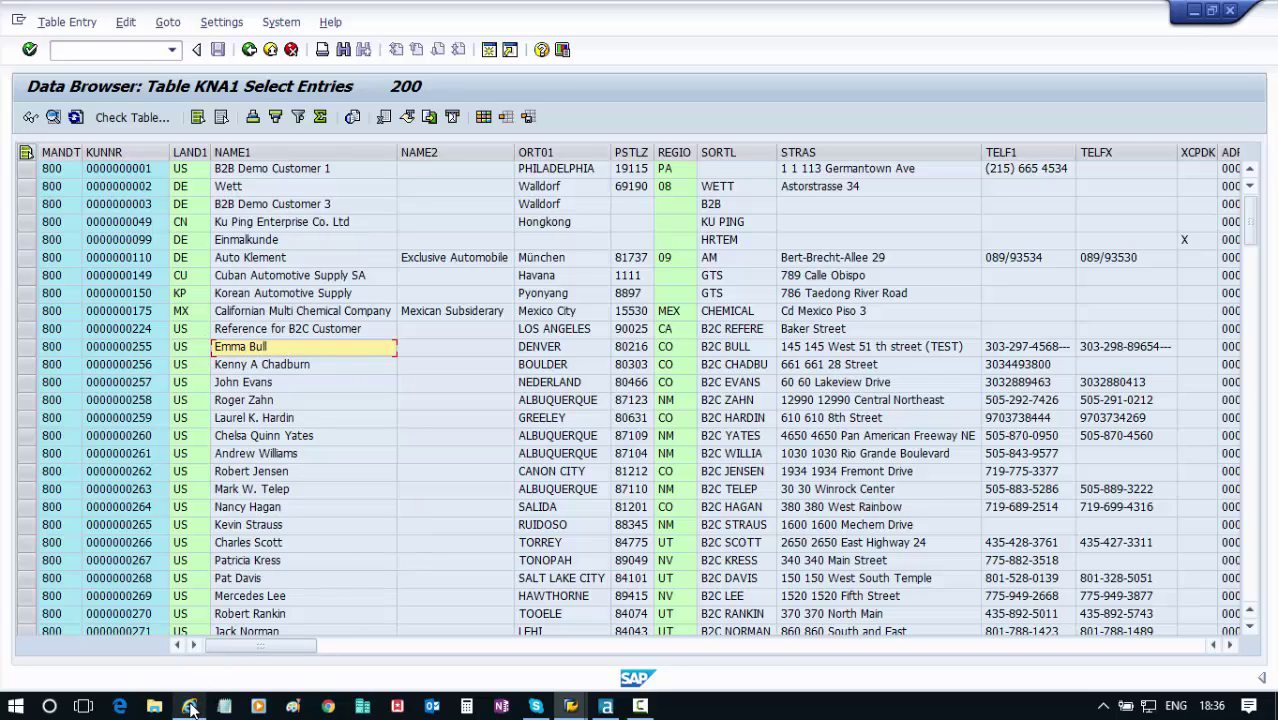
Search Salesforce for the SAP customer's name, find no match, and return to Accounts home.
{"action": "key", "text": "alt+Tab"}
{"action": "key", "text": "alt+Tab"}
{"action": "key", "text": "alt+Tab"}
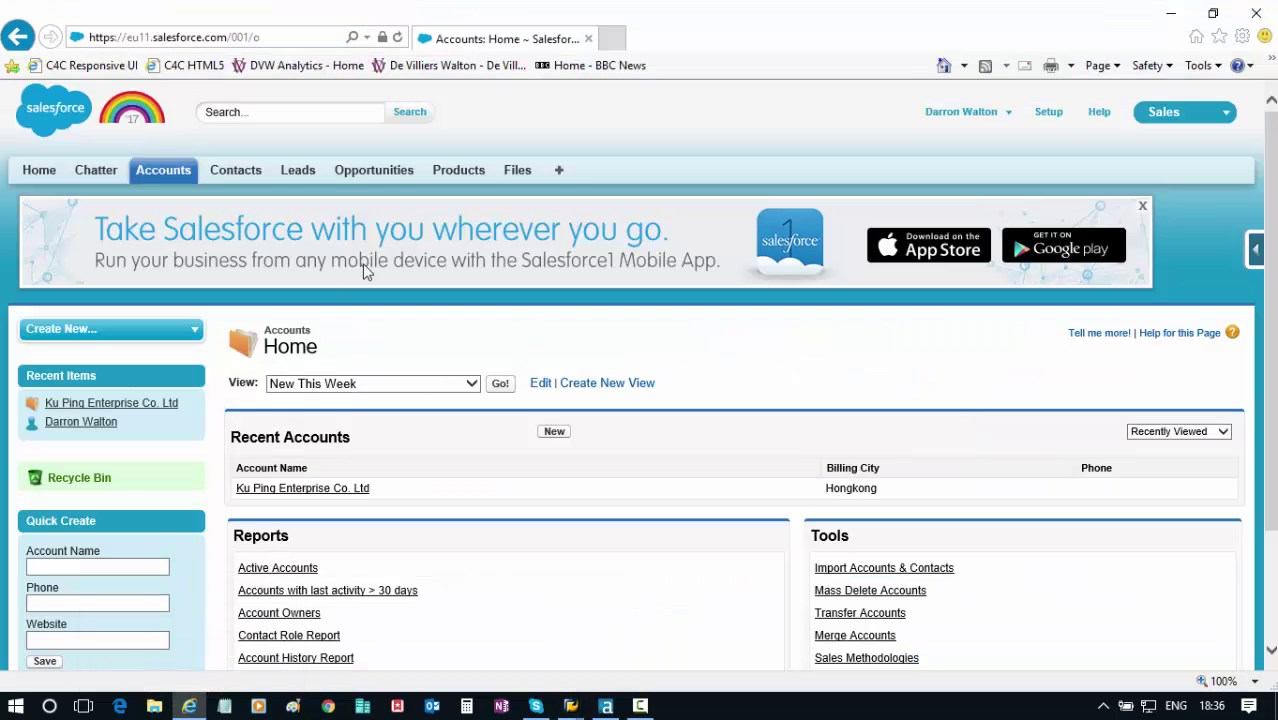
{"action": "left_click", "coordinate": [261, 118]}
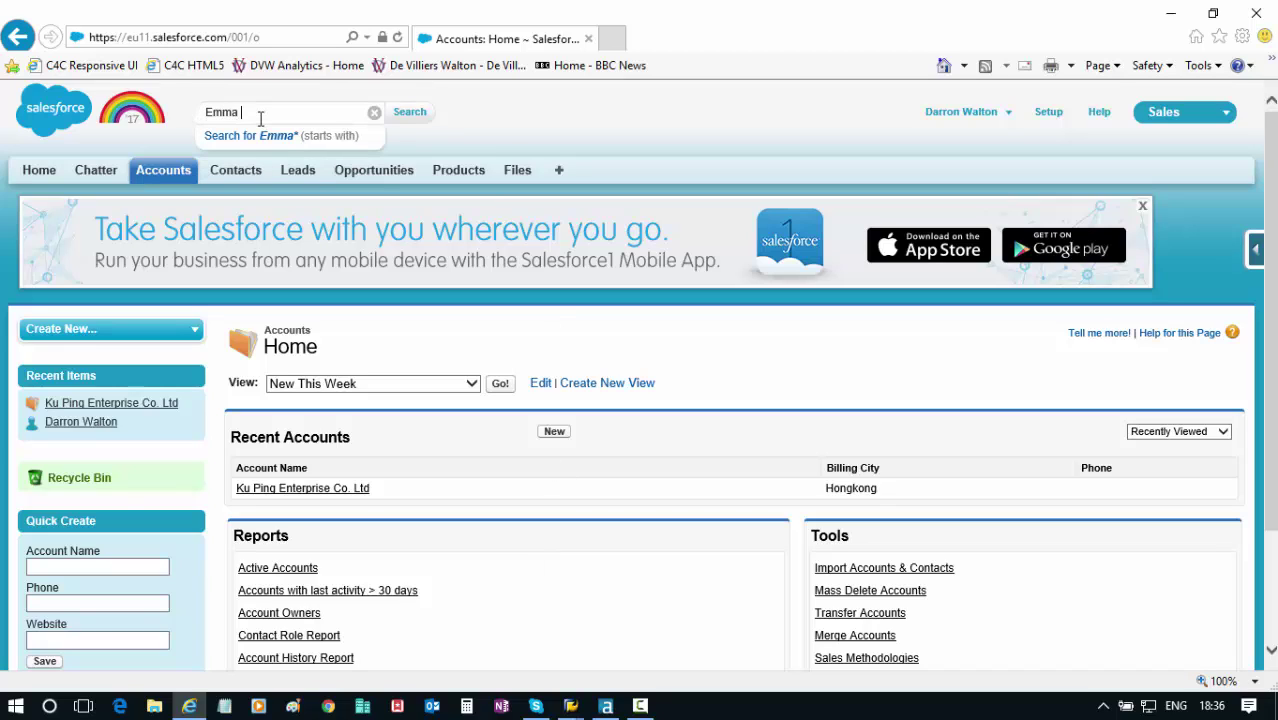
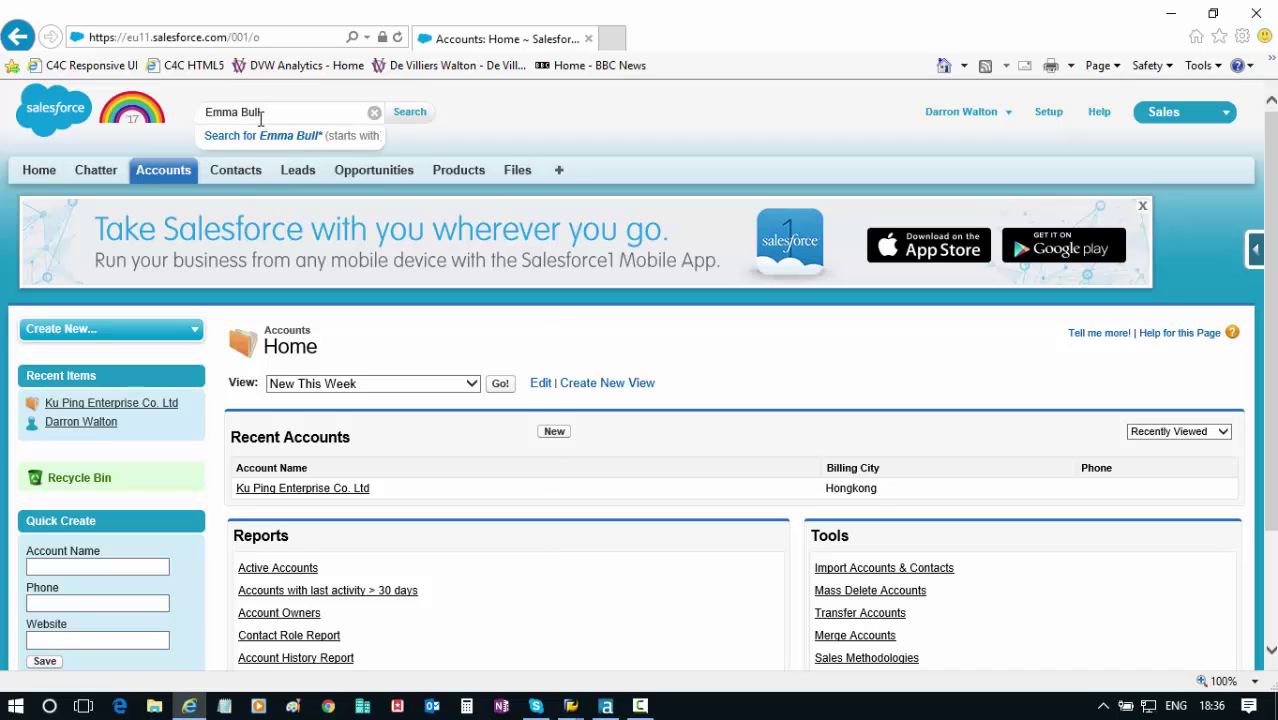
{"action": "key", "text": "Return"}
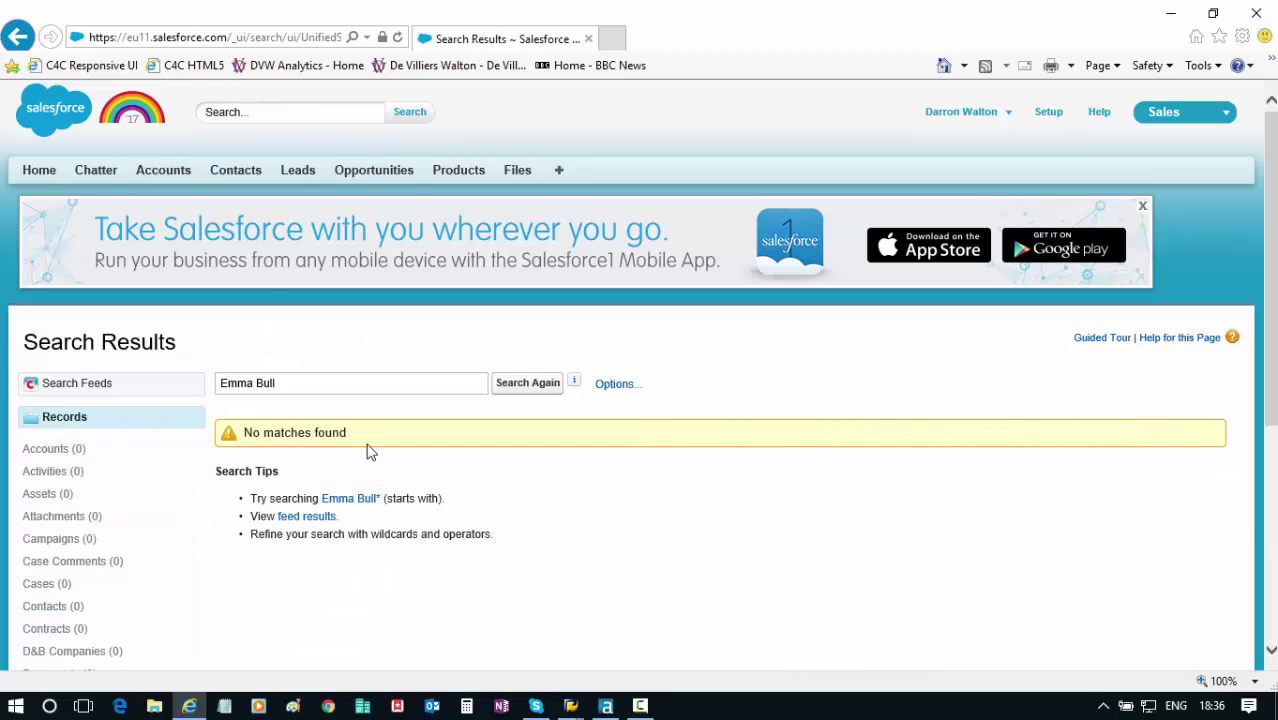
{"action": "left_click", "coordinate": [160, 172]}
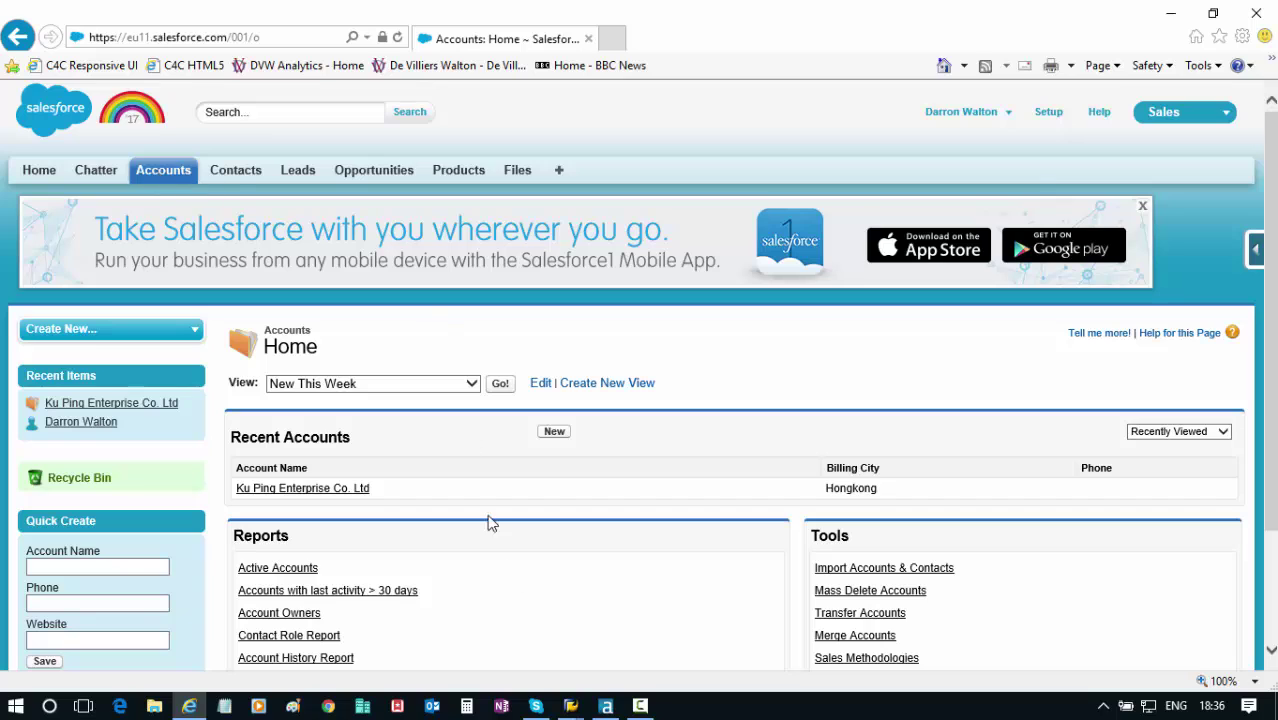
Review the SAP Table tool's settings: table KNA1, 20 max records, name, city and region fields.
{"action": "left_click", "coordinate": [607, 707]}
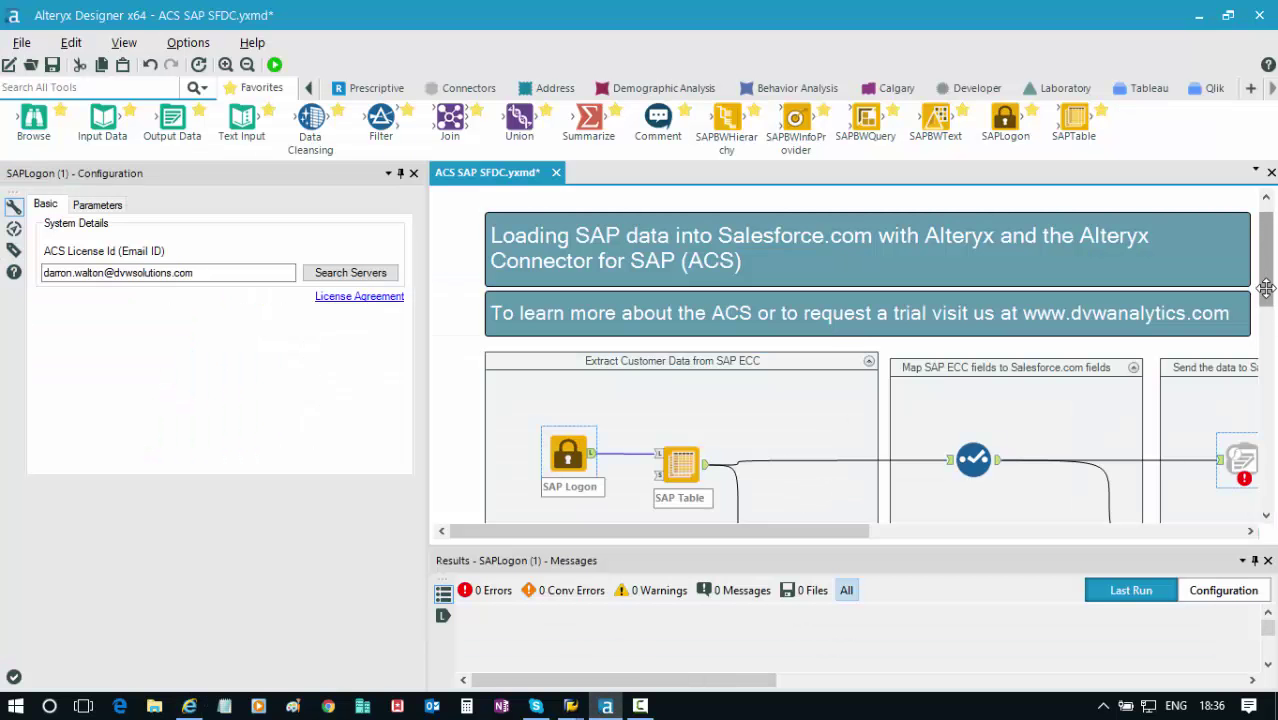
{"action": "left_click_drag", "start_coordinate": [1266, 288], "coordinate": [1266, 318]}
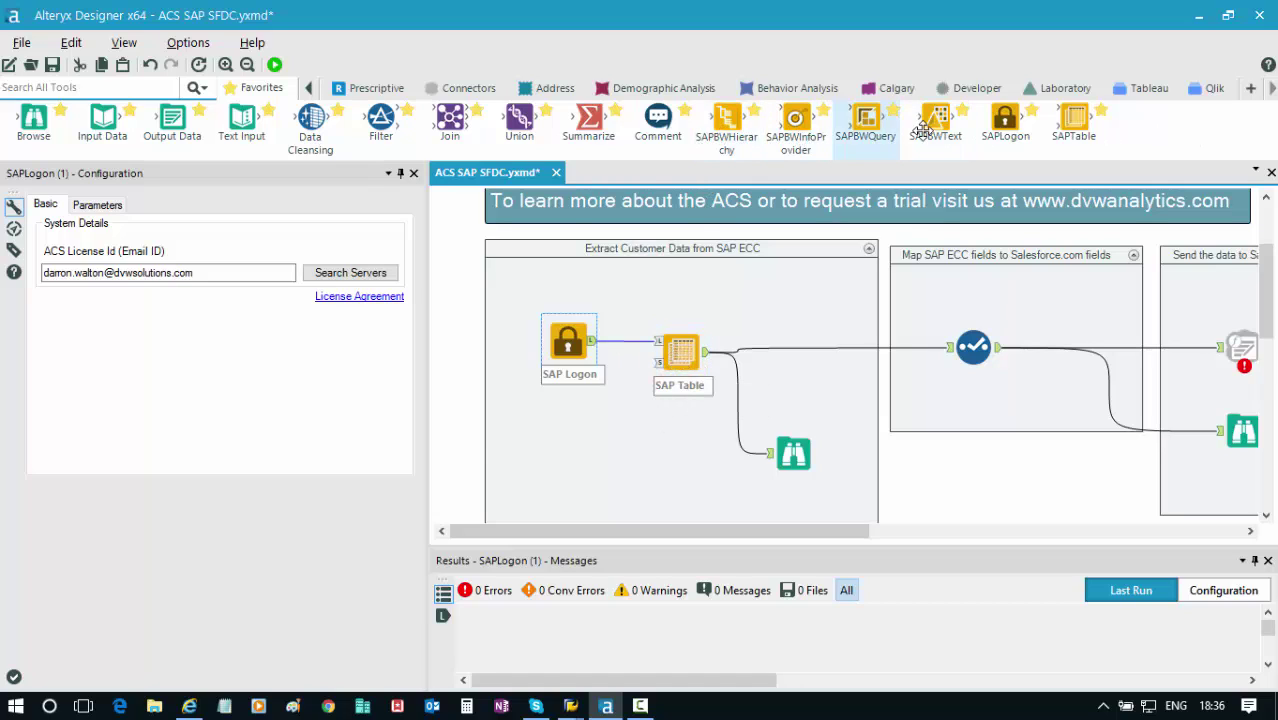
{"action": "left_click", "coordinate": [684, 368]}
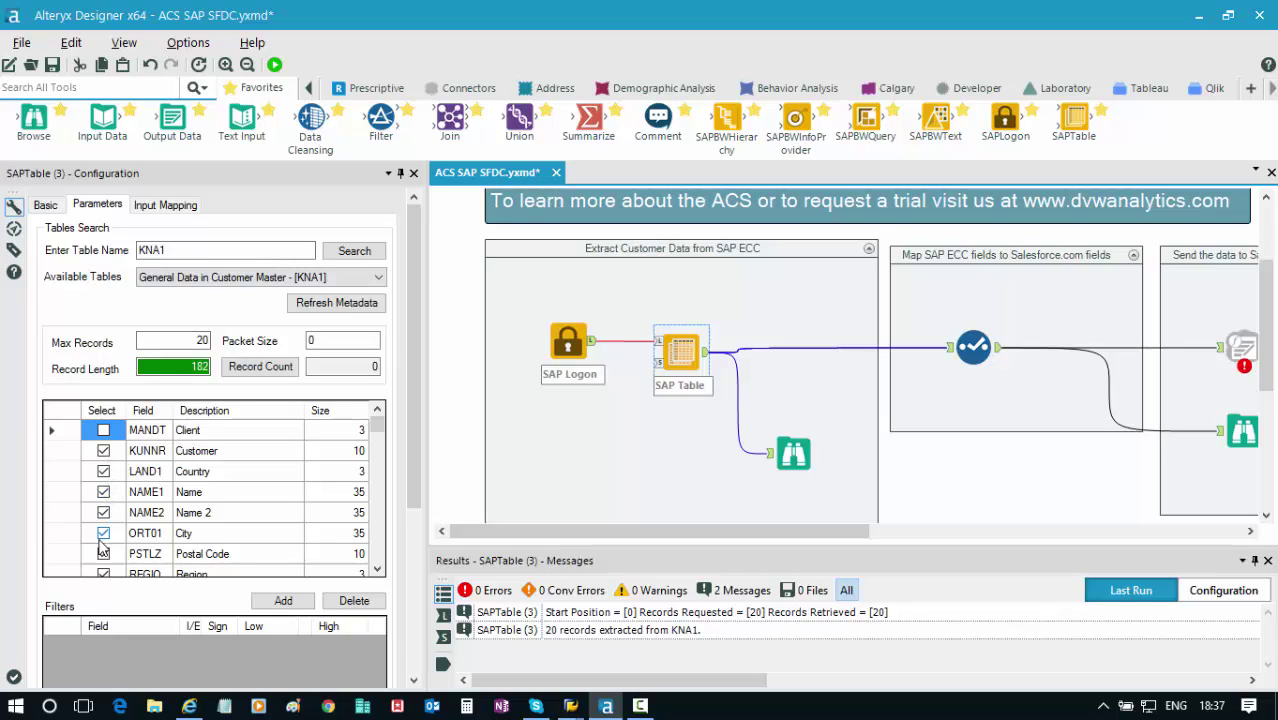
{"action": "double_click", "coordinate": [376, 570]}
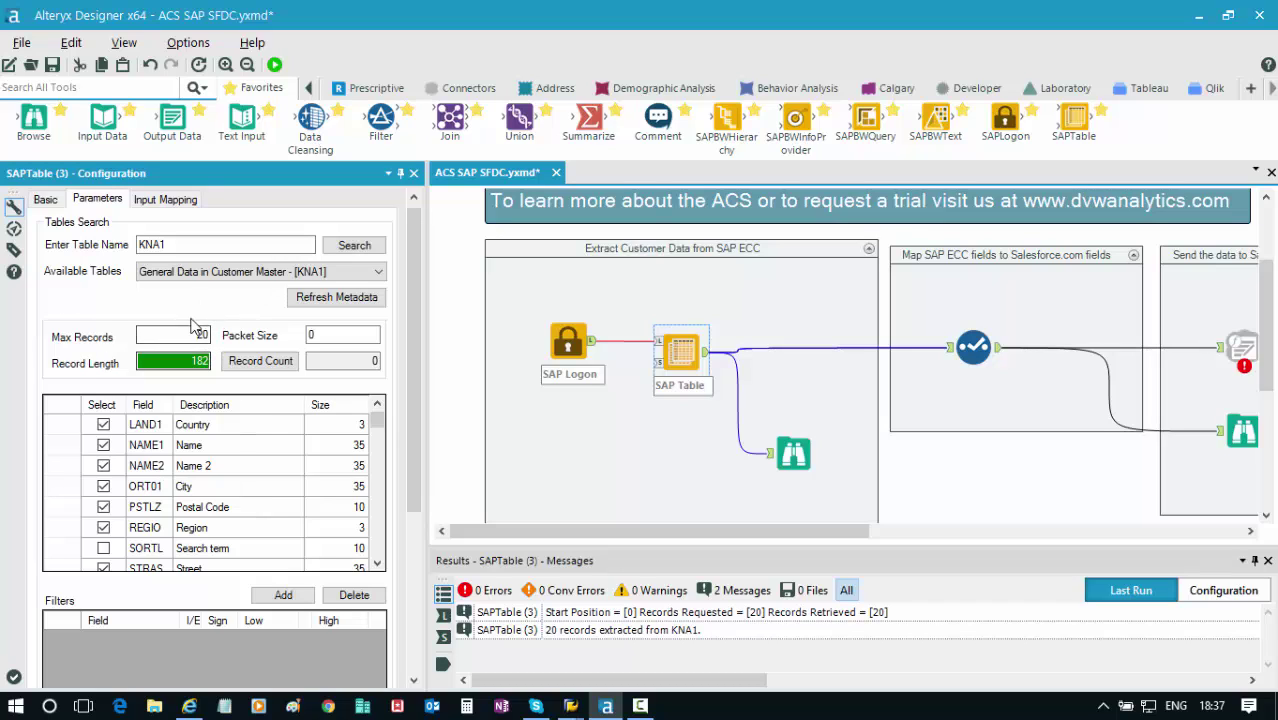
Show the Select tool's renames in full, e.g. KUNNR to AccountNumber and TELF1 to Phone.
{"action": "left_click", "coordinate": [684, 533]}
{"action": "left_click_drag", "start_coordinate": [683, 532], "coordinate": [778, 538]}
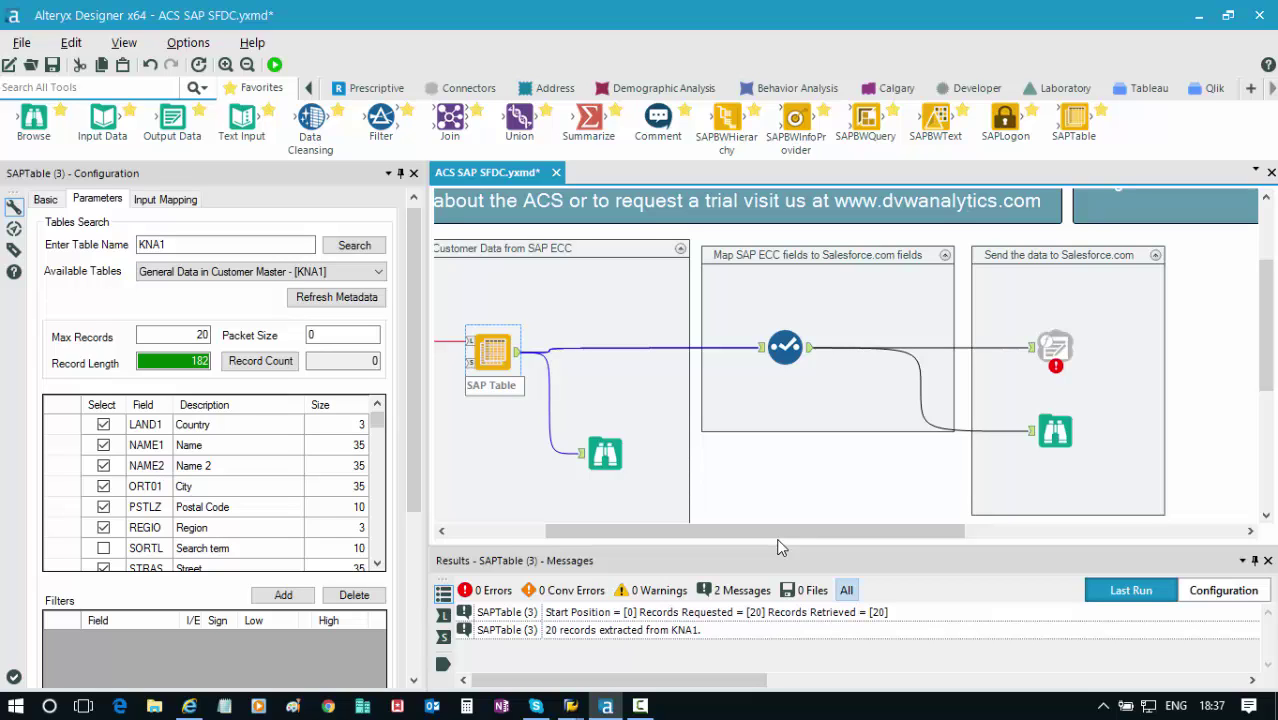
{"action": "left_click", "coordinate": [787, 347]}
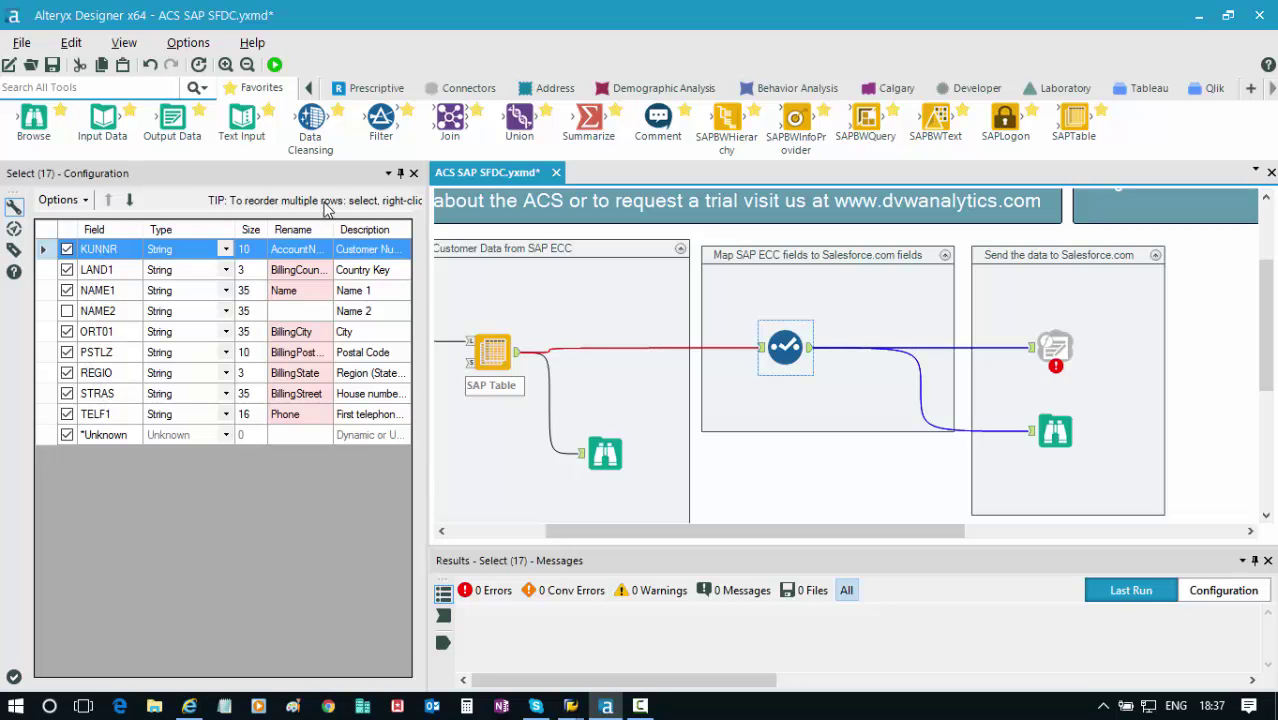
{"action": "left_click_drag", "start_coordinate": [331, 230], "coordinate": [360, 230]}
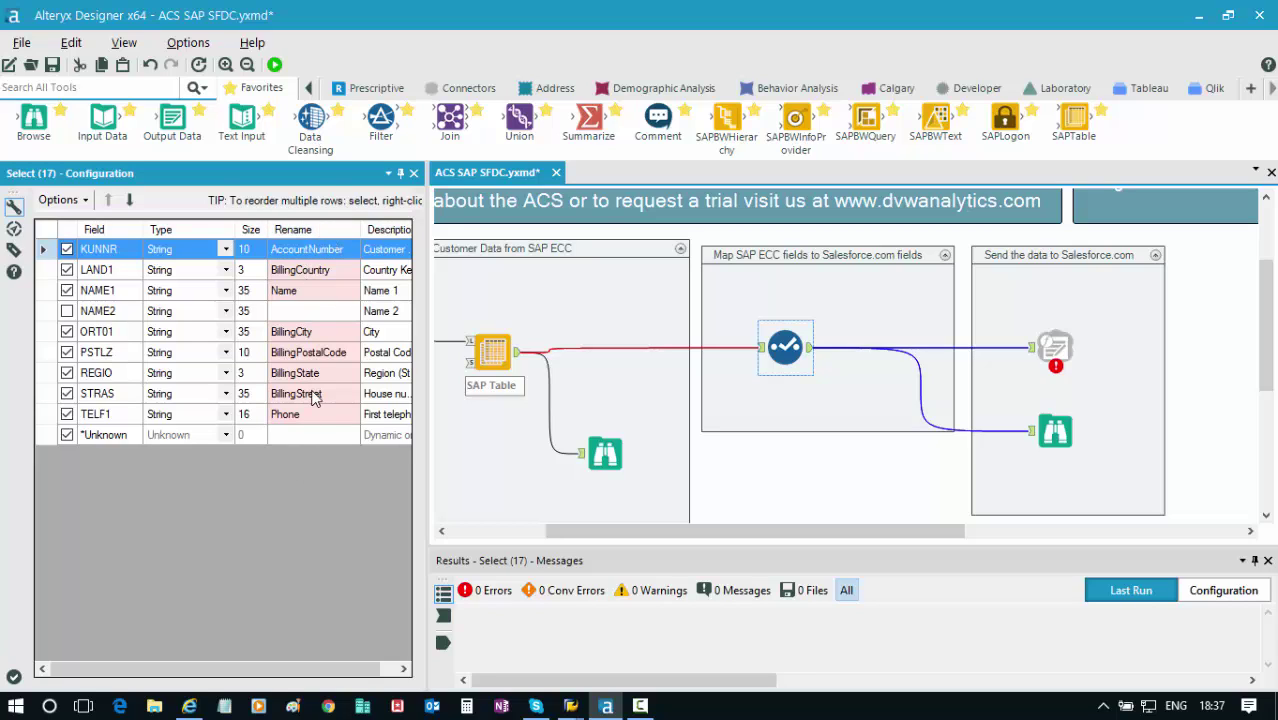
Point the Salesforce Output tool at the Account table with the Insert operation.
{"action": "left_click", "coordinate": [1063, 343]}
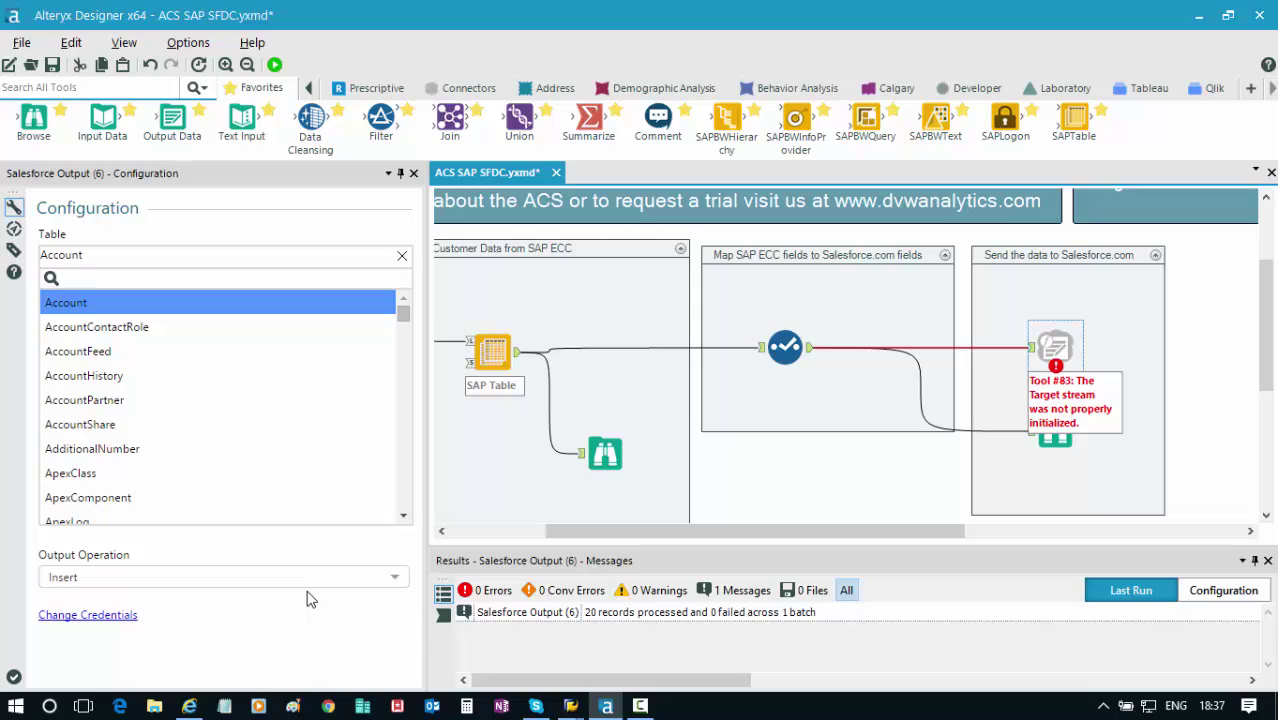
{"action": "left_click", "coordinate": [84, 310]}
{"action": "left_click", "coordinate": [84, 306]}
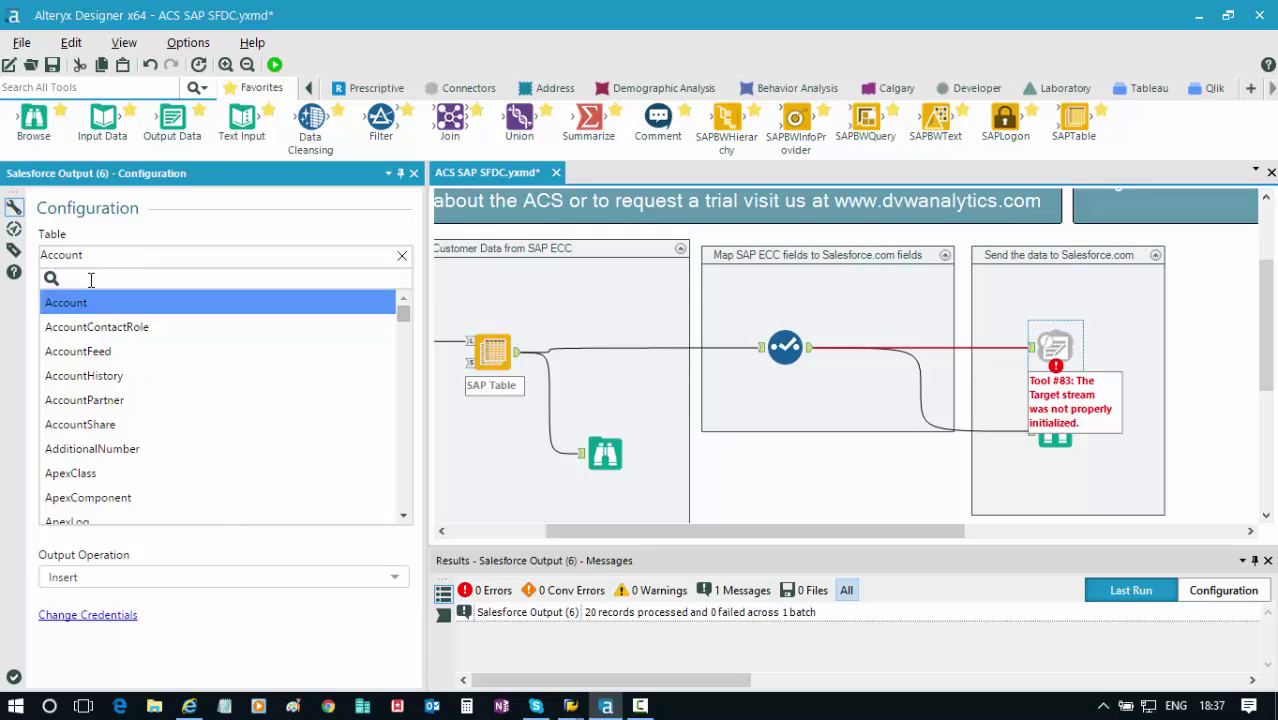
{"action": "left_click_drag", "start_coordinate": [632, 532], "coordinate": [540, 546]}
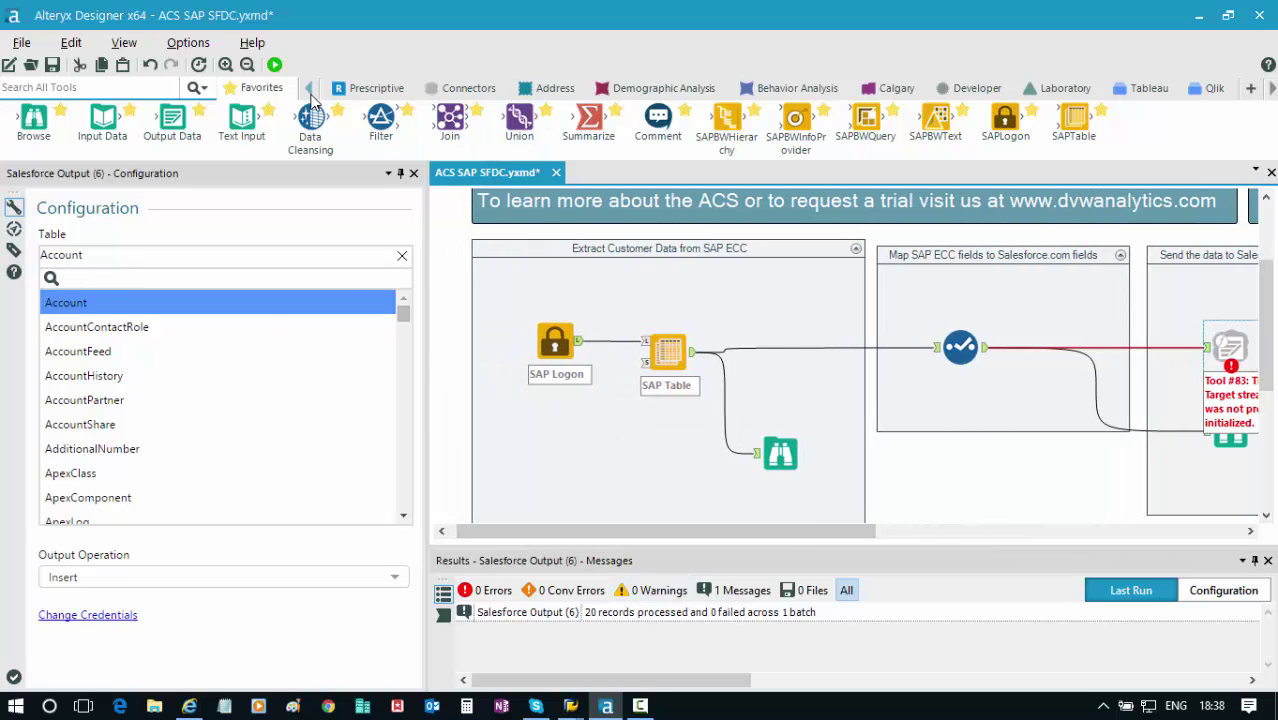
Run the workflow, then preview the SAP extraction's 20 records in the first Browse tool.
{"action": "left_click", "coordinate": [275, 66]}
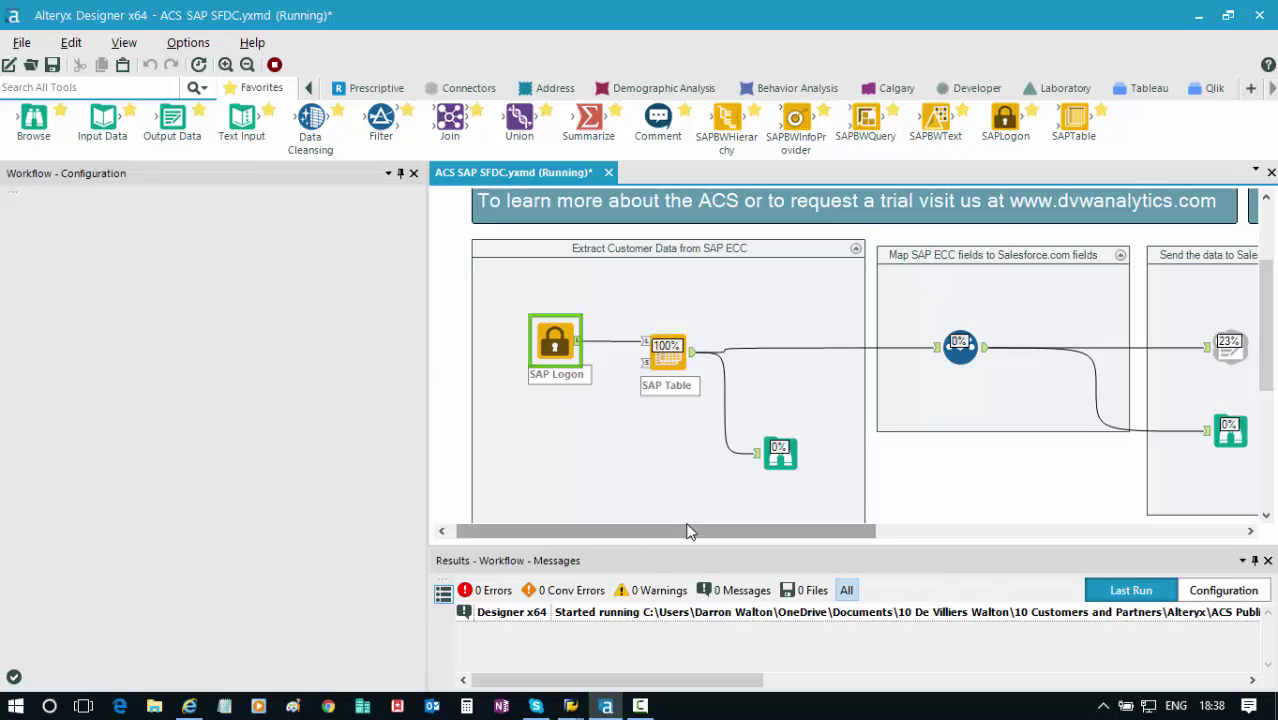
{"action": "left_click_drag", "start_coordinate": [688, 524], "coordinate": [788, 535]}
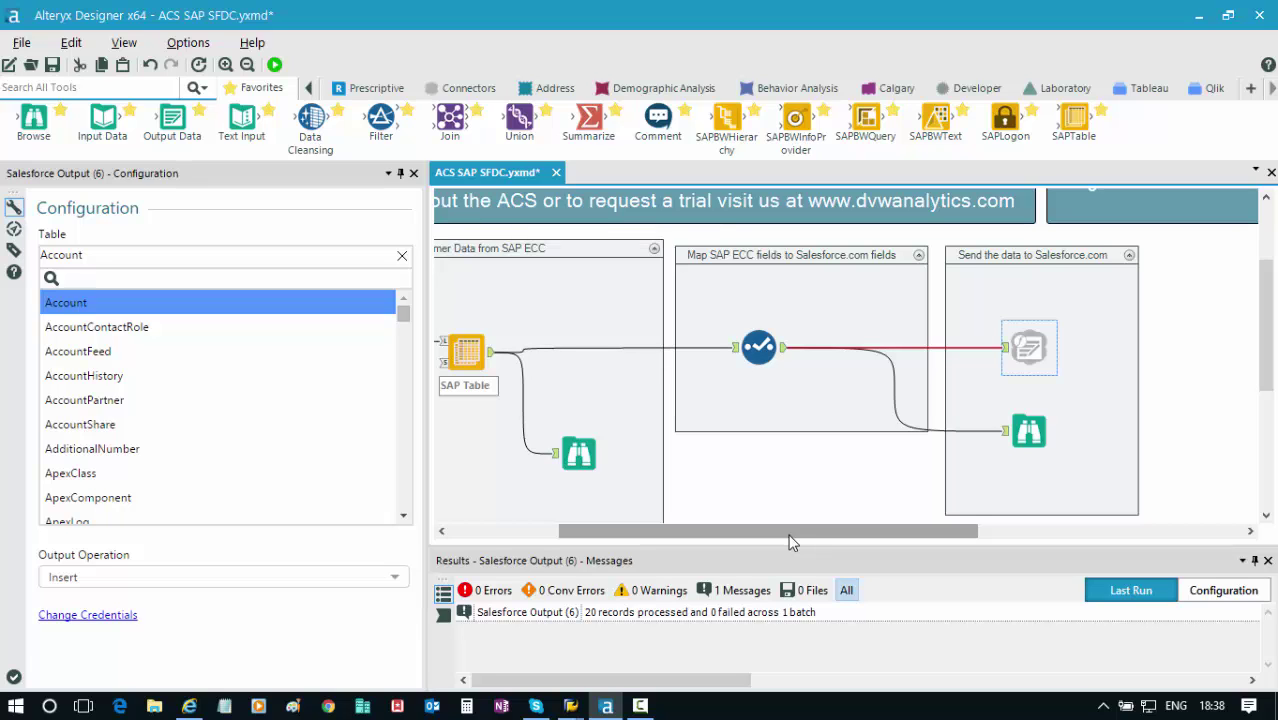
{"action": "left_click_drag", "start_coordinate": [758, 544], "coordinate": [673, 558]}
{"action": "left_click", "coordinate": [790, 452]}
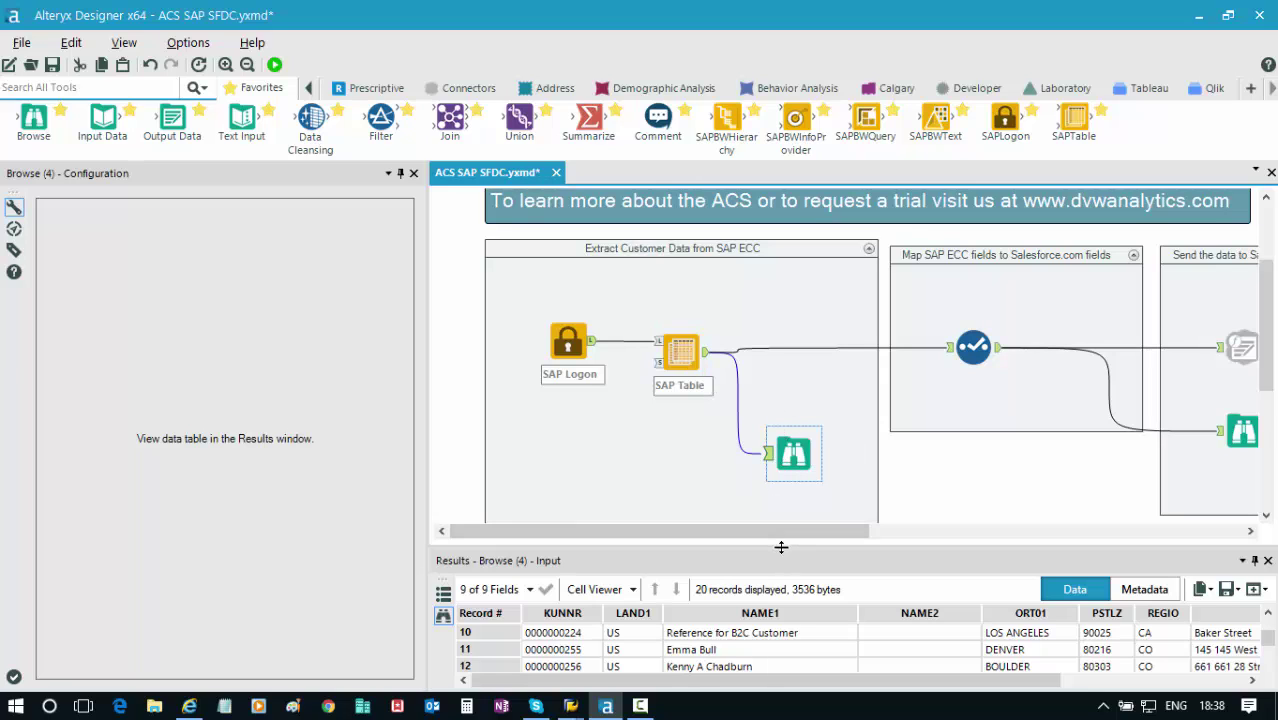
Enlarge the results pane and preview the second Browse tool's 20 records with AccountNumber and Billing fields.
{"action": "left_click_drag", "start_coordinate": [781, 547], "coordinate": [781, 507]}
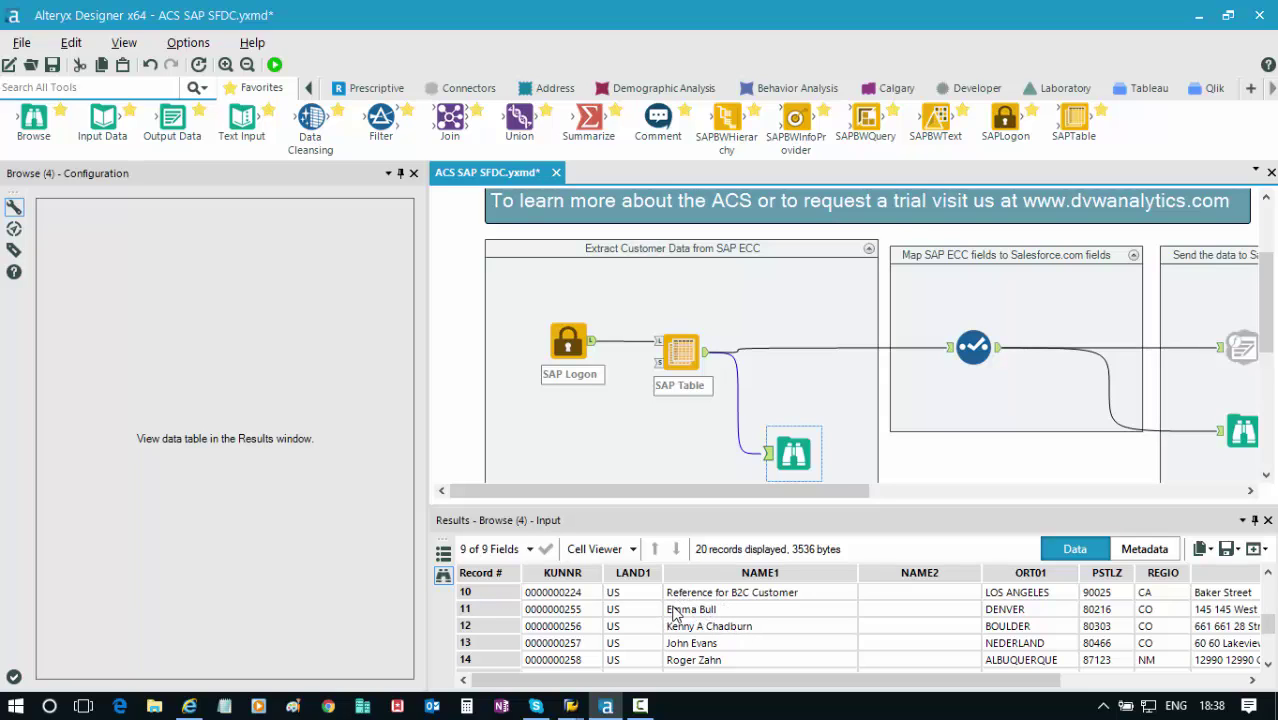
{"action": "left_click", "coordinate": [1250, 490]}
{"action": "left_click_drag", "start_coordinate": [1250, 494], "coordinate": [1250, 494]}
{"action": "left_click", "coordinate": [1030, 443]}
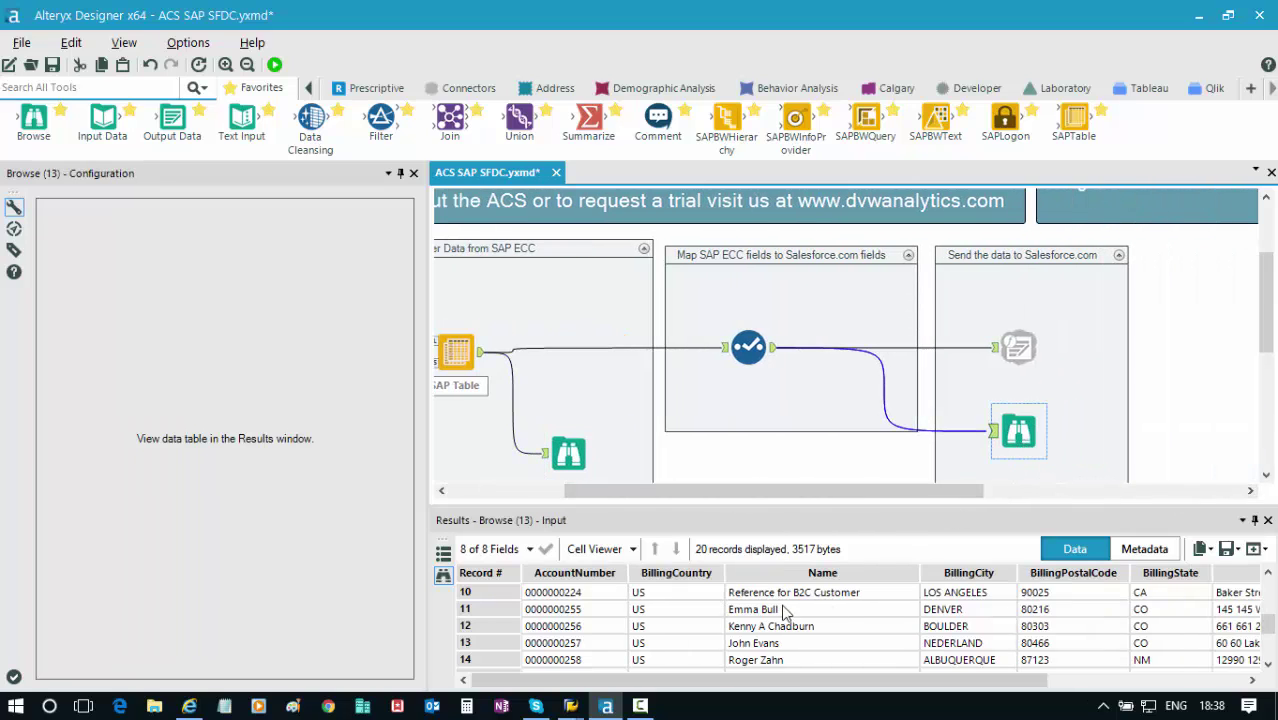
Search Salesforce again for the SAP customer's name.
{"action": "left_click", "coordinate": [190, 706]}
{"action": "left_click", "coordinate": [269, 114]}
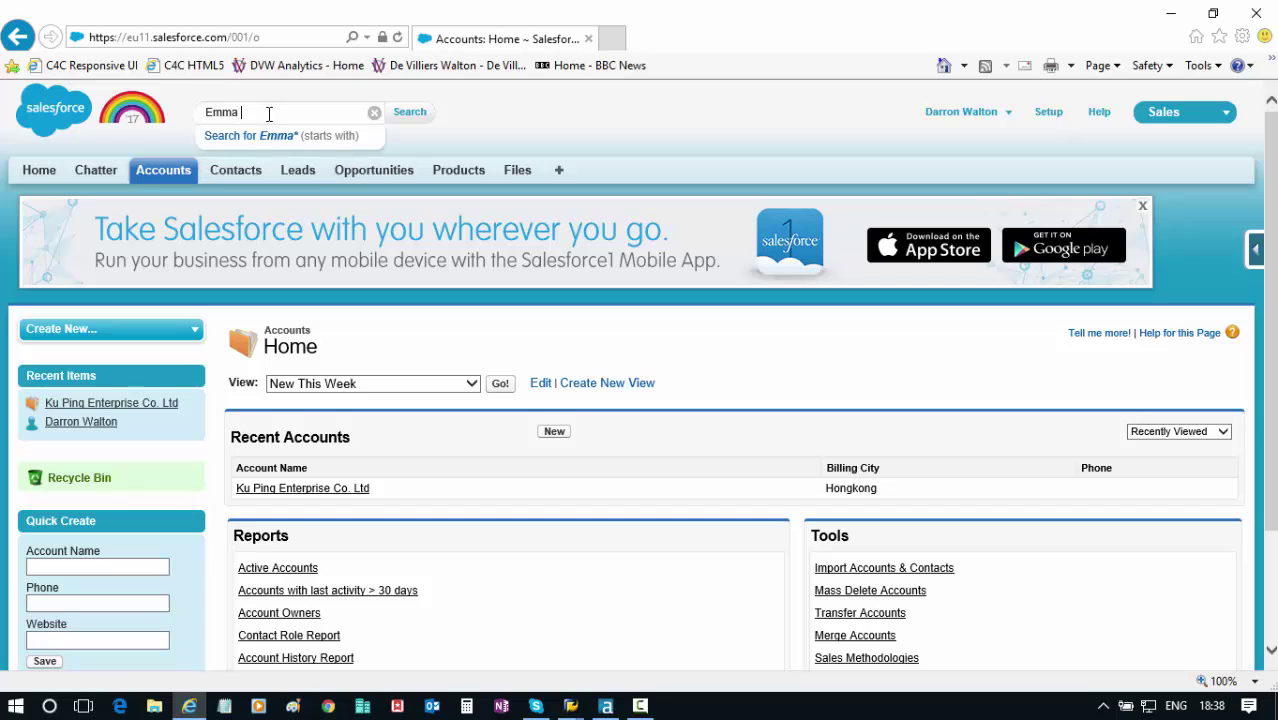
{"action": "key", "text": "Return"}
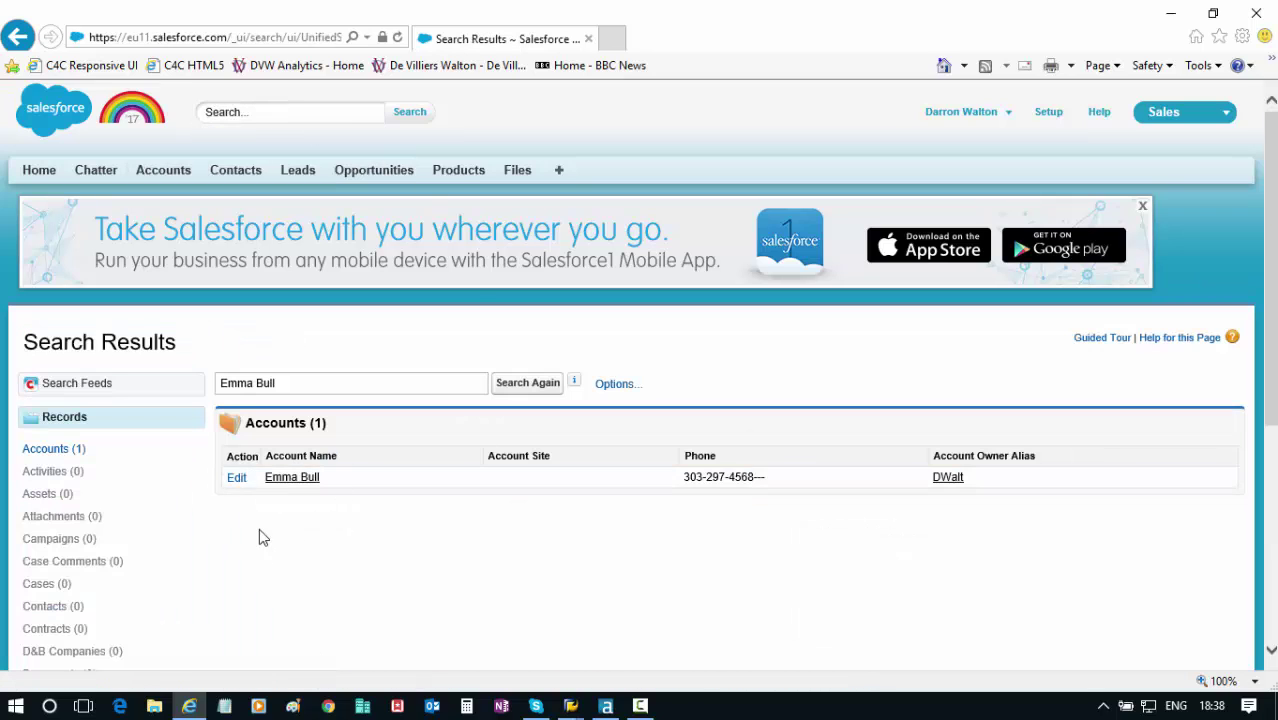
Open the new account and check its imported account number and billing address.
{"action": "left_click", "coordinate": [285, 479]}
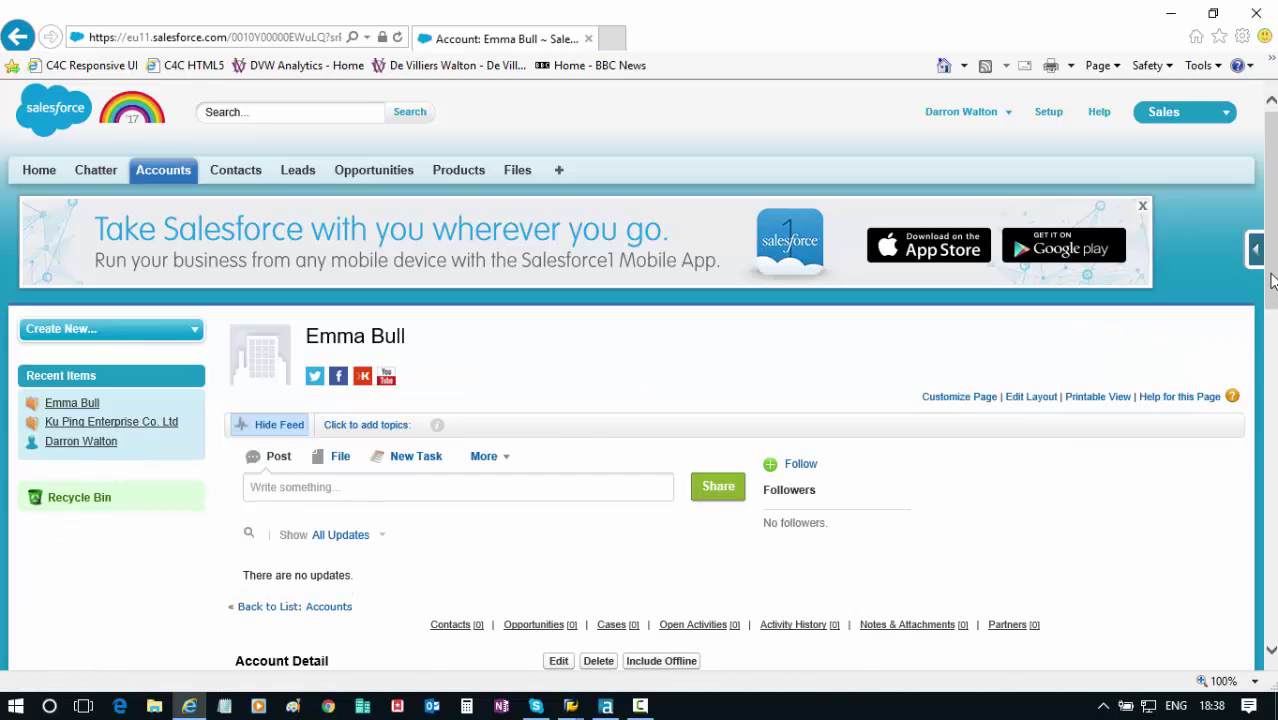
{"action": "left_click_drag", "start_coordinate": [1272, 280], "coordinate": [1274, 442]}
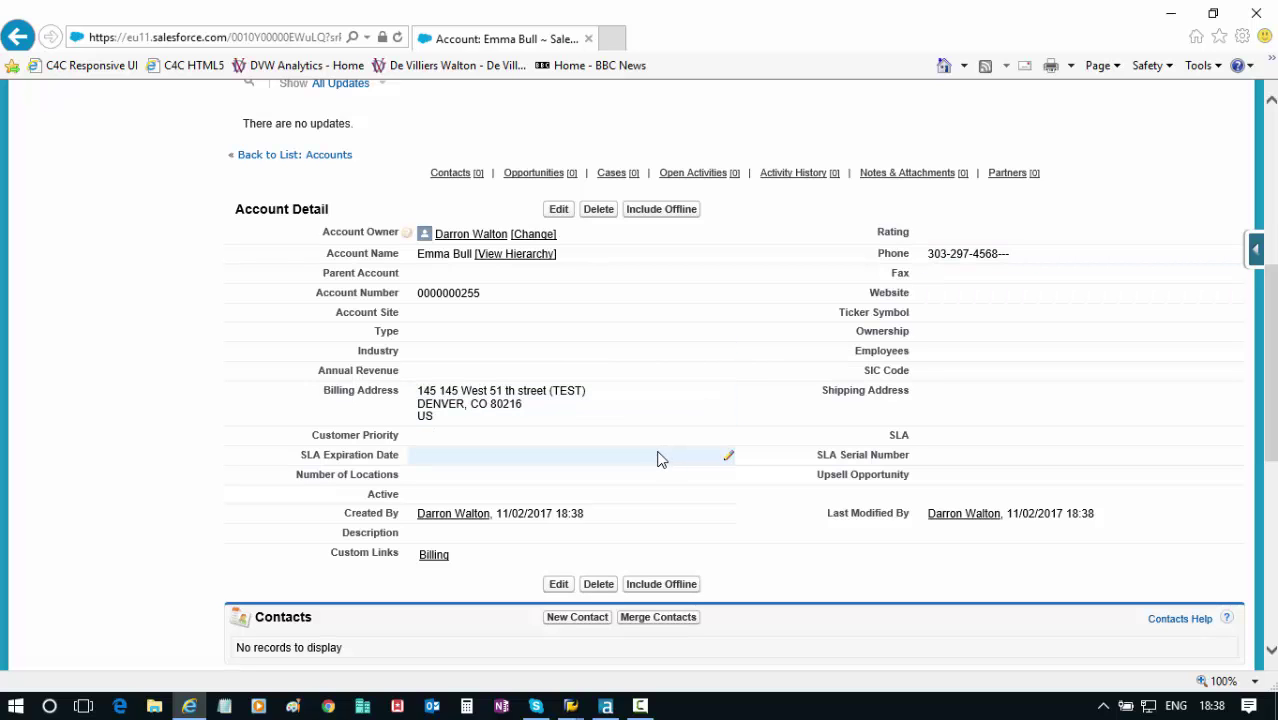
{"action": "scroll", "coordinate": [657, 459], "scroll_direction": "up", "scroll_amount": 3}
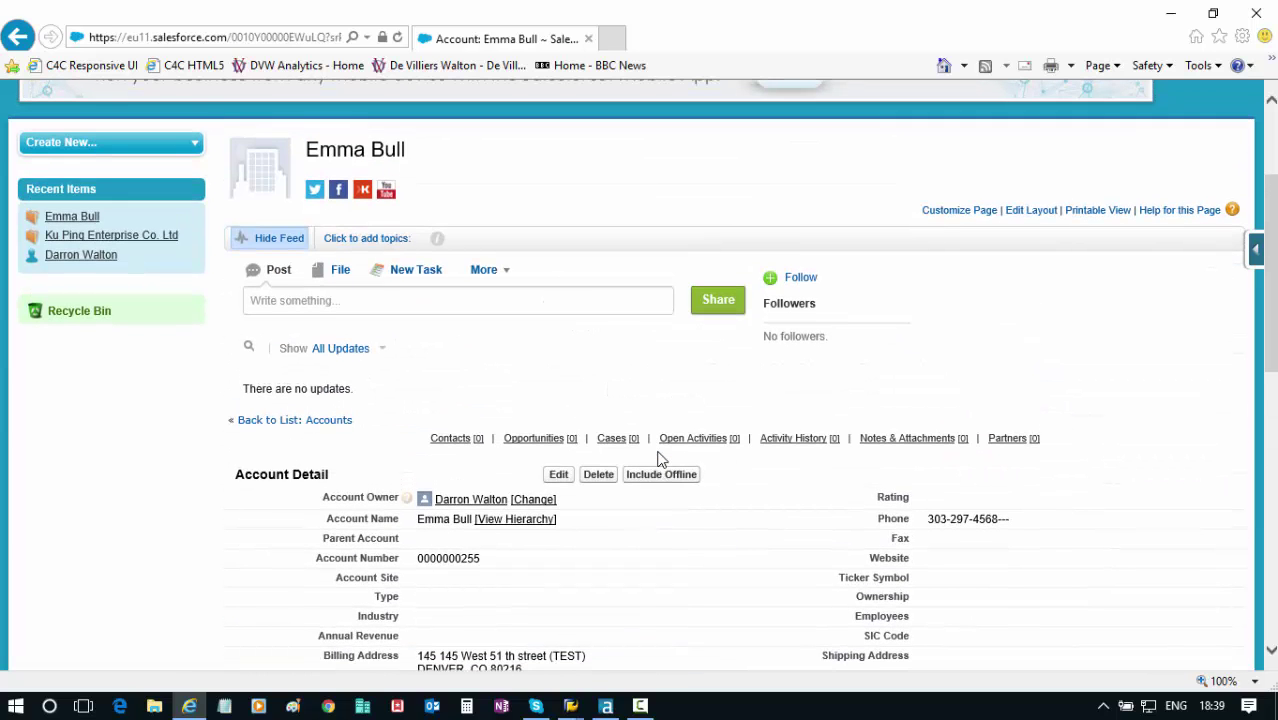